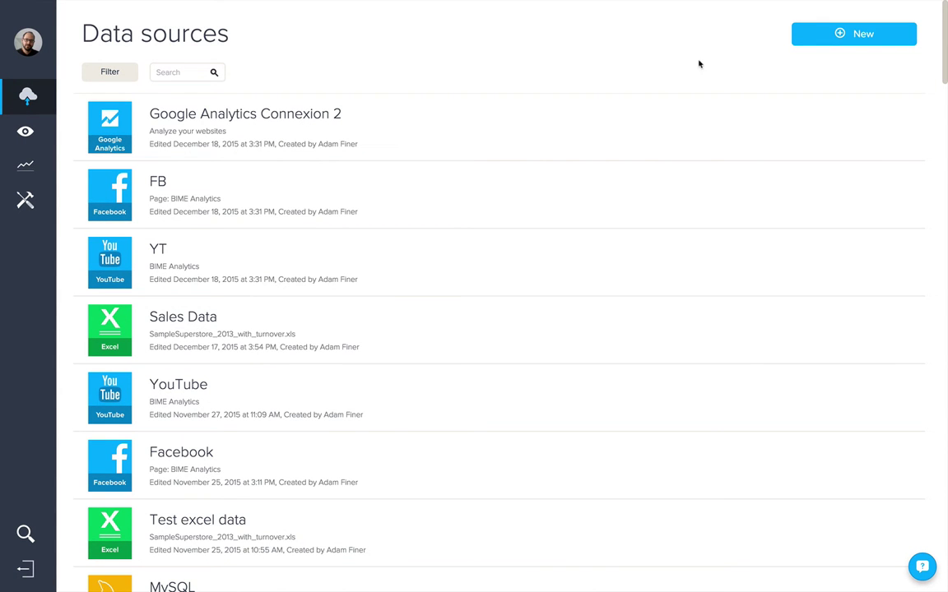
# Step: Start a new data source with the Excel connector and advance to its Info step
pyautogui.click(858, 37)
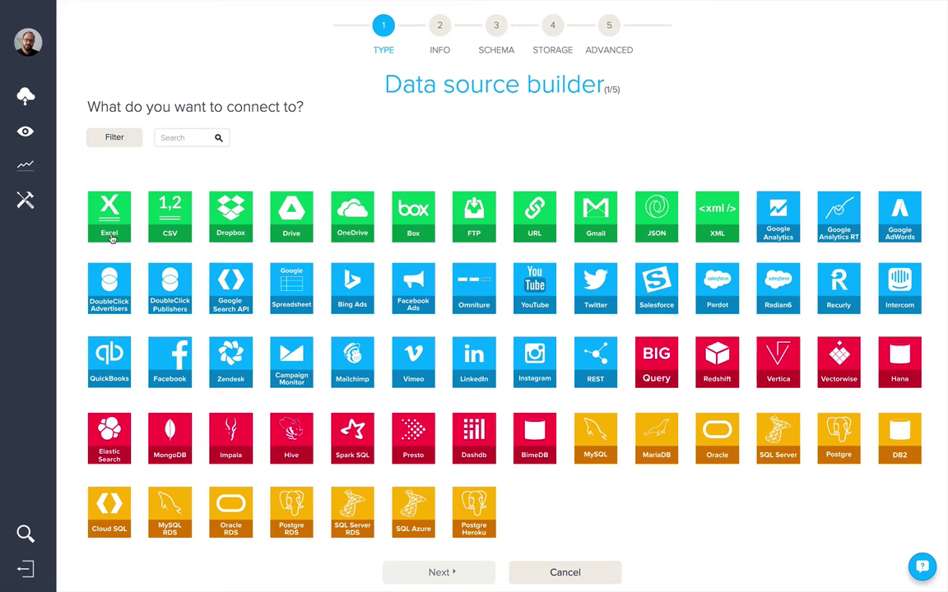
pyautogui.click(111, 236)
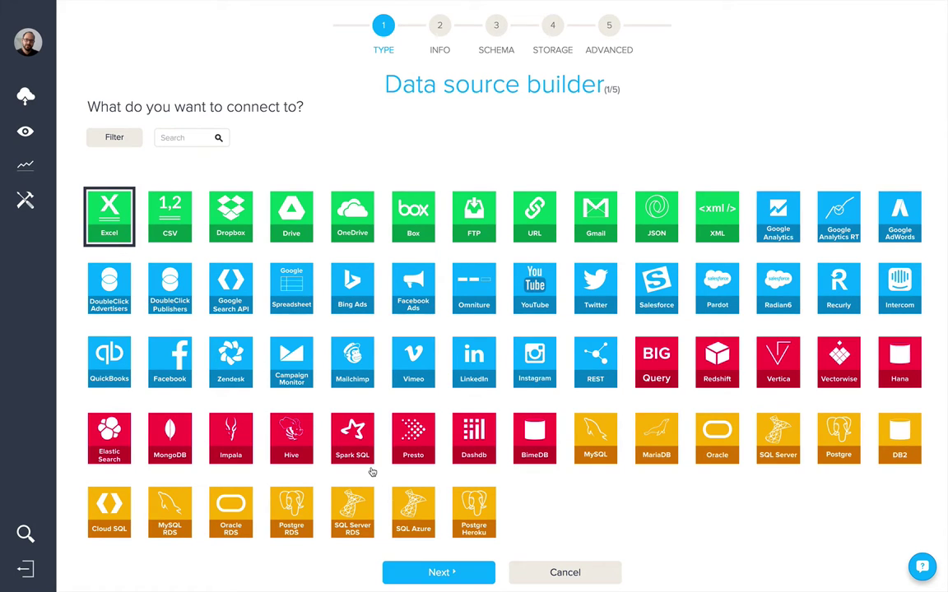
pyautogui.click(447, 573)
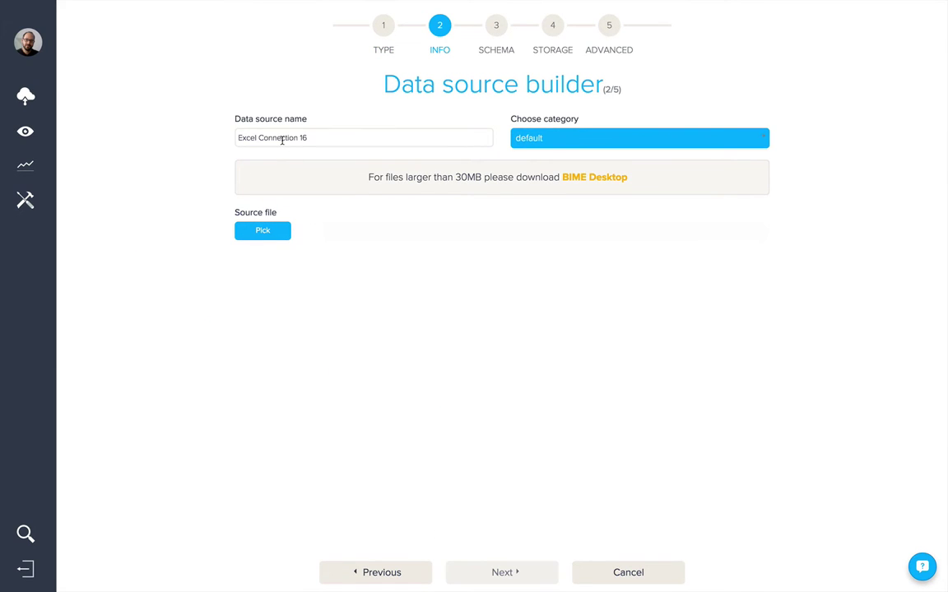
# Step: Rename the source to 'Excel Data', upload Finance.xls, and continue to the Schema step
pyautogui.moveTo(257, 139); pyautogui.dragTo(313, 141)
pyautogui.write('Data')
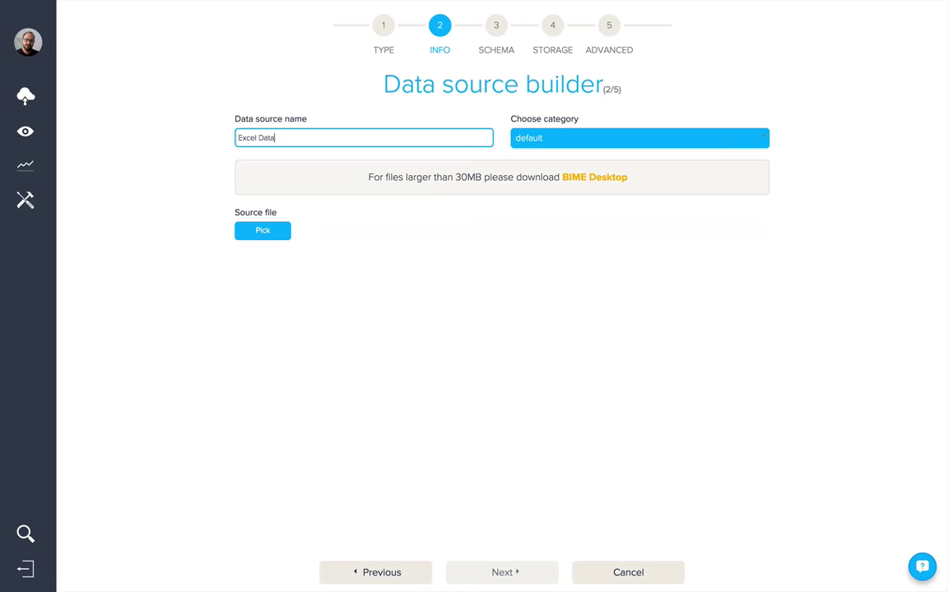
pyautogui.click(270, 232)
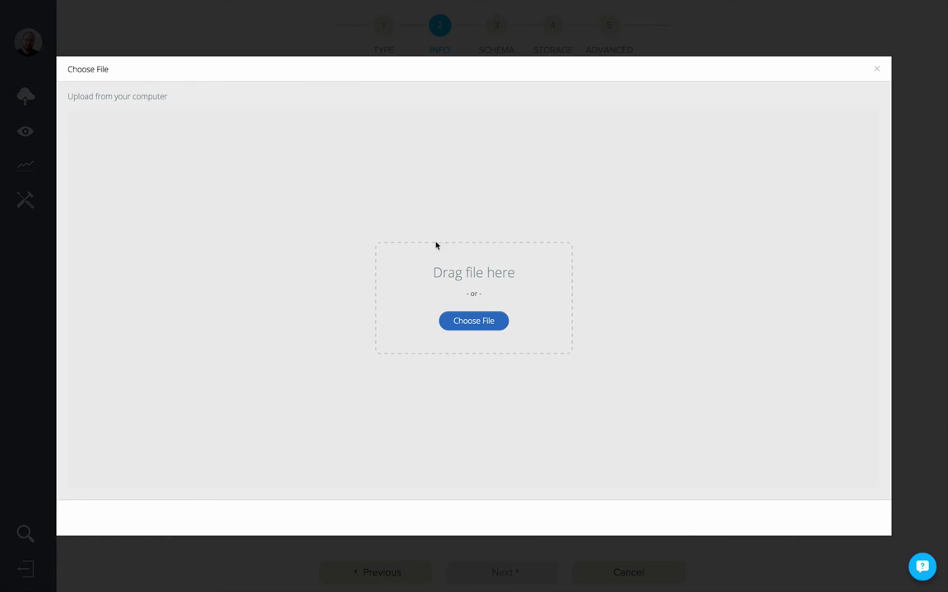
pyautogui.click(473, 322)
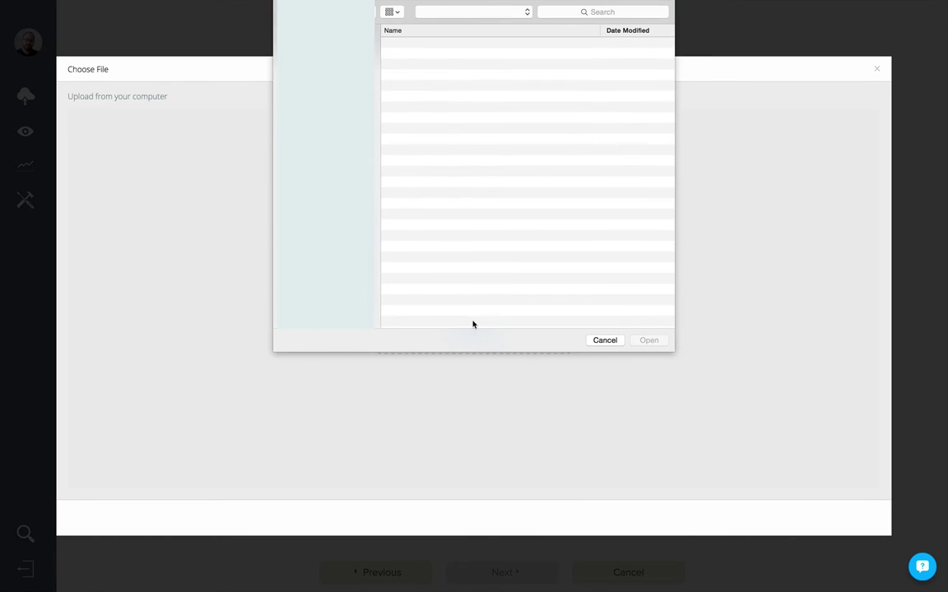
pyautogui.doubleClick(402, 55)
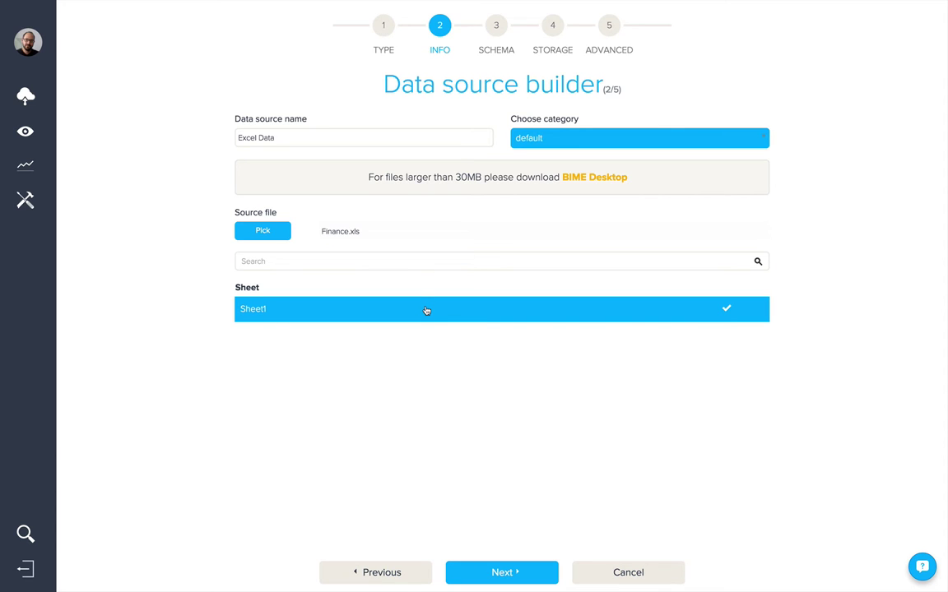
pyautogui.click(497, 573)
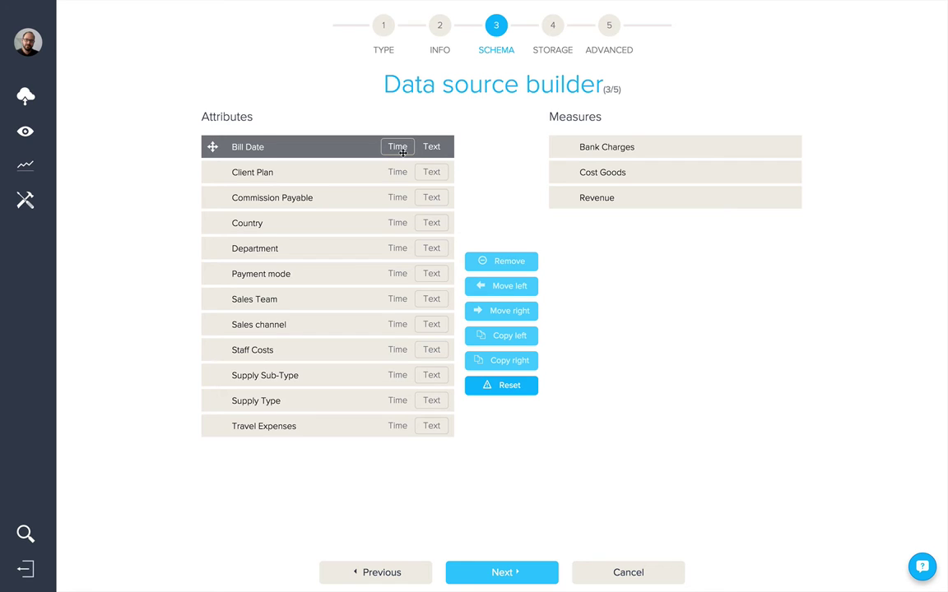
# Step: Review the detected attributes and measures, selecting Country, then proceed to Storage
pyautogui.click(376, 222)
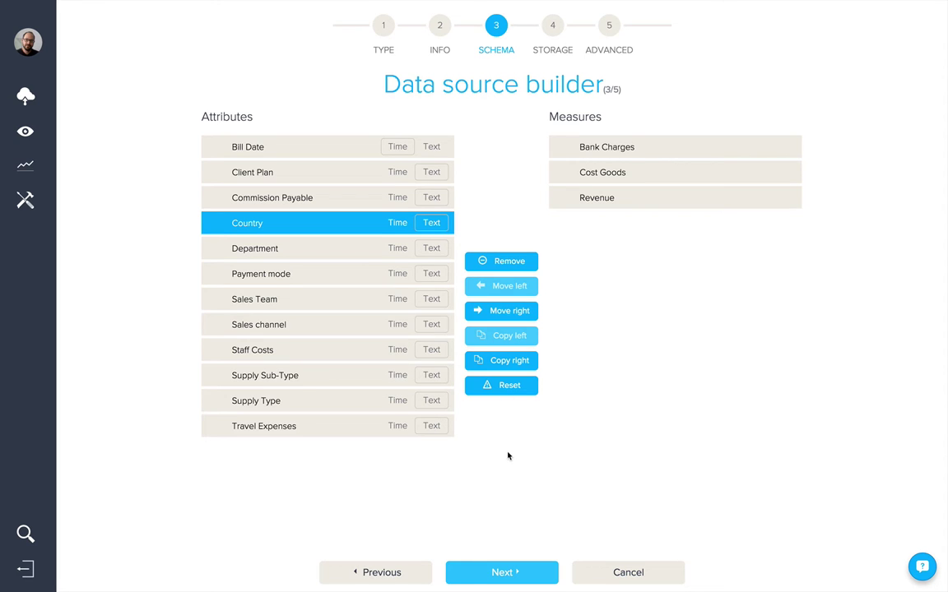
pyautogui.click(505, 573)
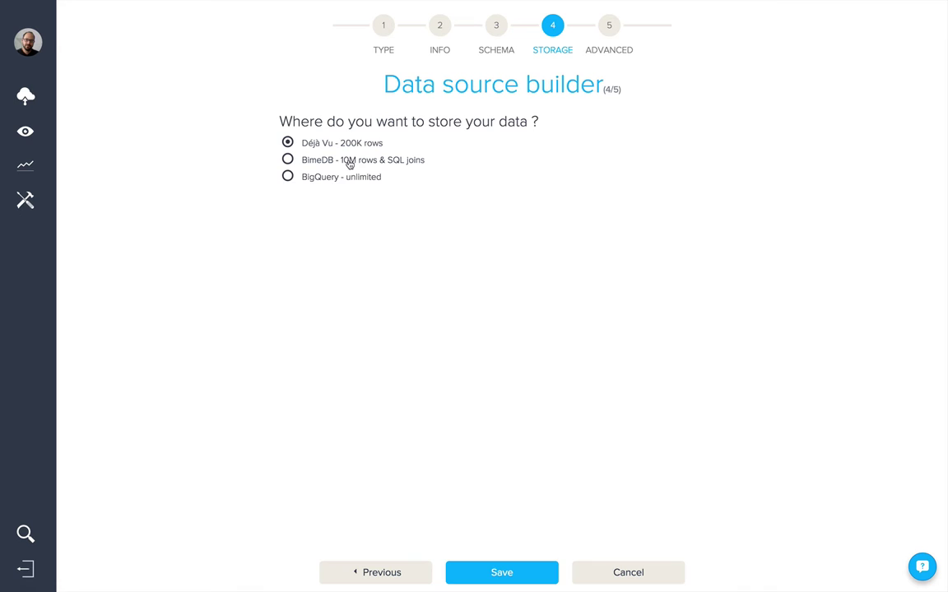
# Step: Compare the BimeDB and BigQuery storage options, then return to Déjà Vu – 200K rows
pyautogui.click(350, 162)
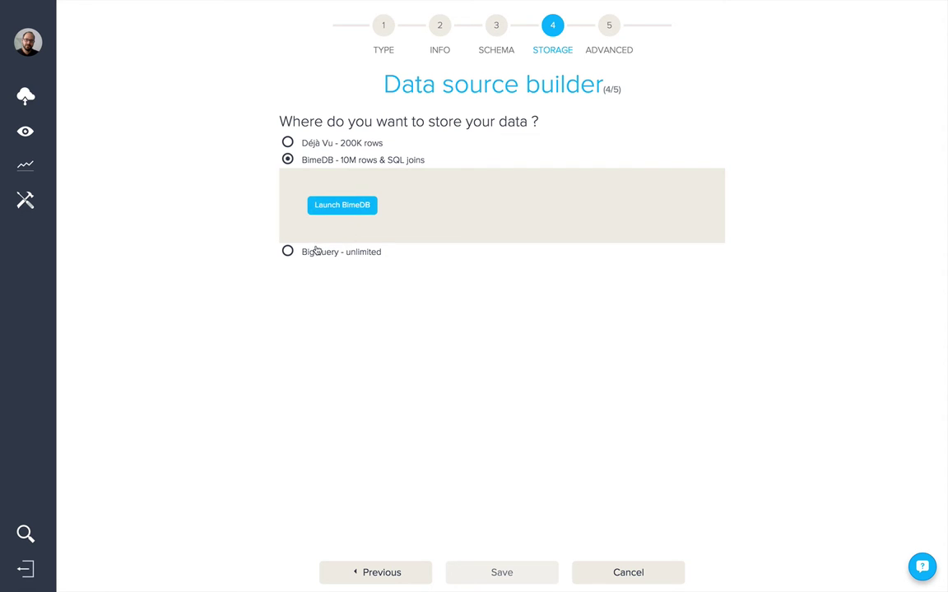
pyautogui.click(288, 252)
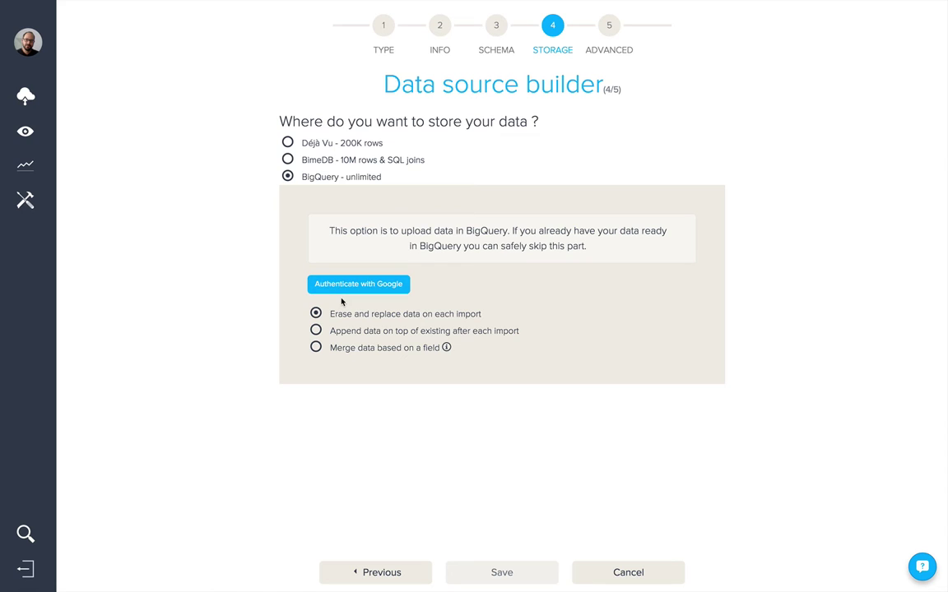
pyautogui.click(288, 143)
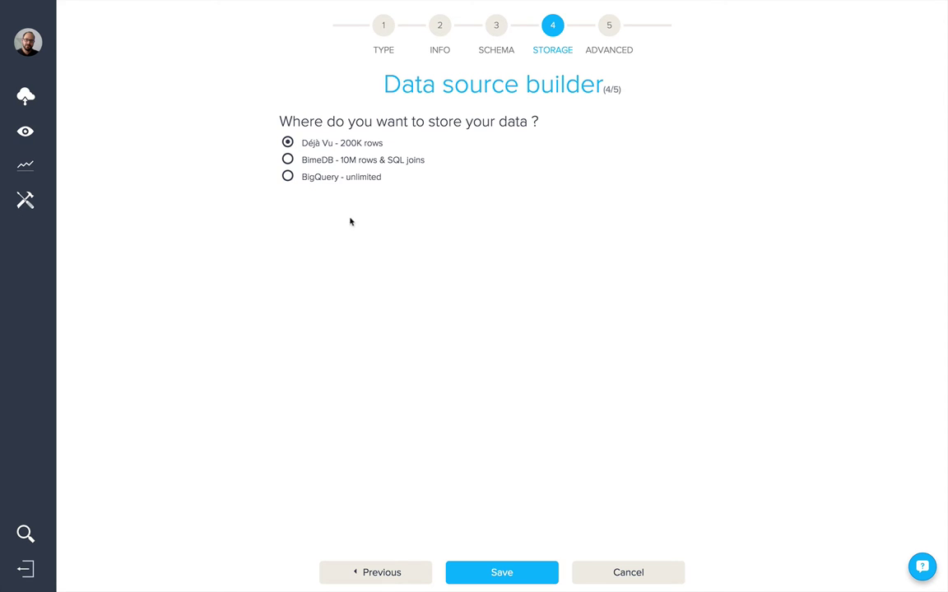
# Step: Save the Excel Data source and dismiss the import-finished message
pyautogui.click(498, 573)
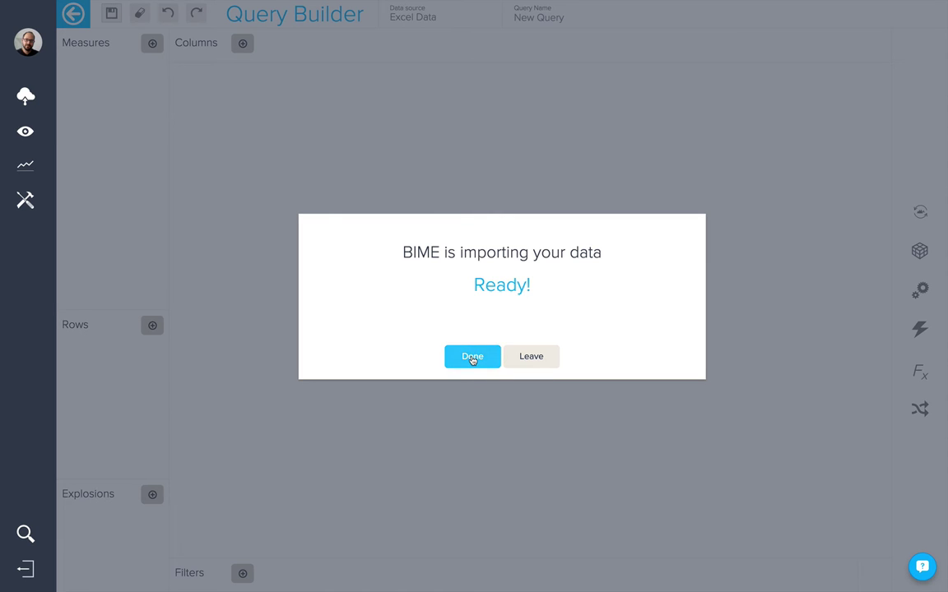
pyautogui.click(472, 357)
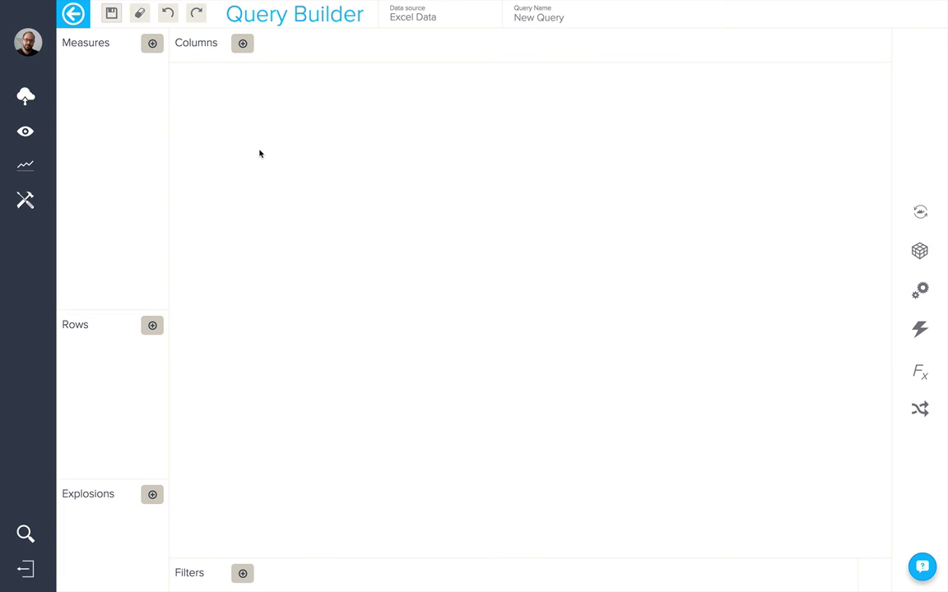
# Step: Create a Google Analytics connection and tick the bimeanalytics.com profile at the Info step
pyautogui.click(152, 45)
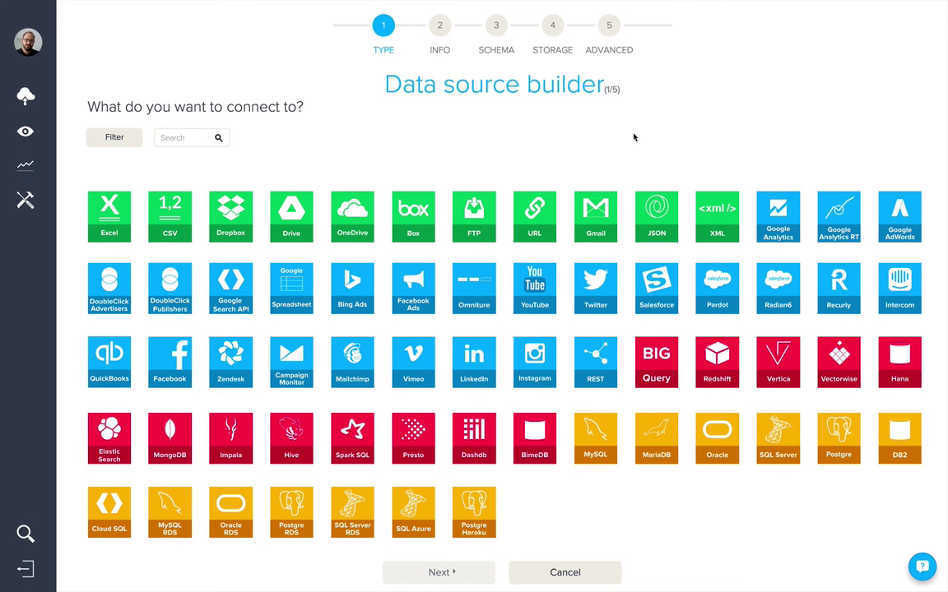
pyautogui.click(776, 225)
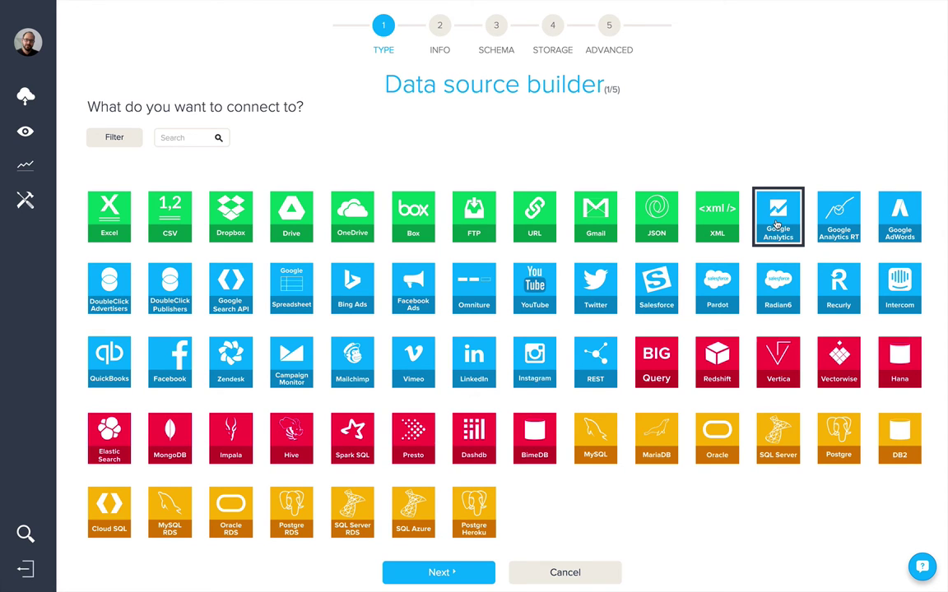
pyautogui.click(439, 572)
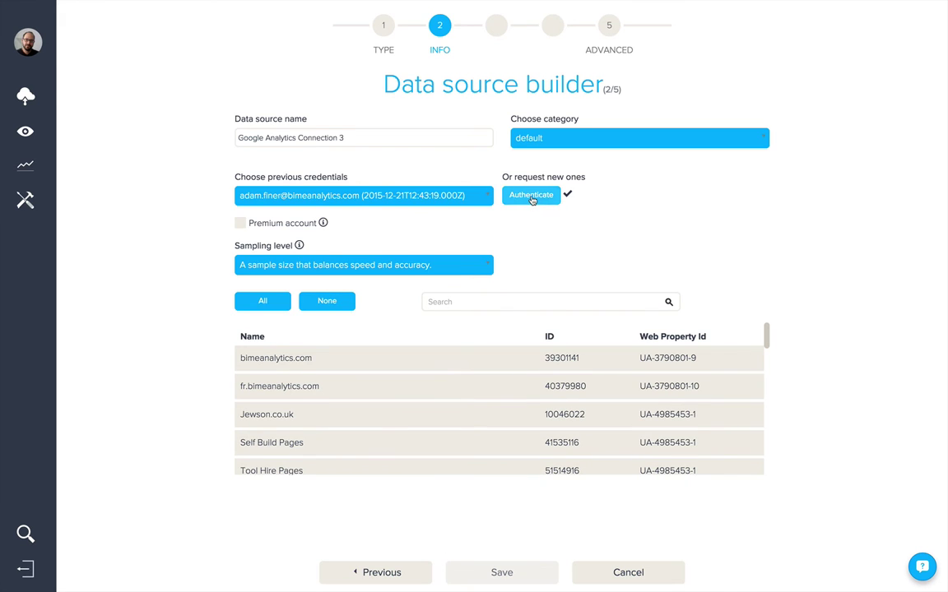
pyautogui.click(371, 360)
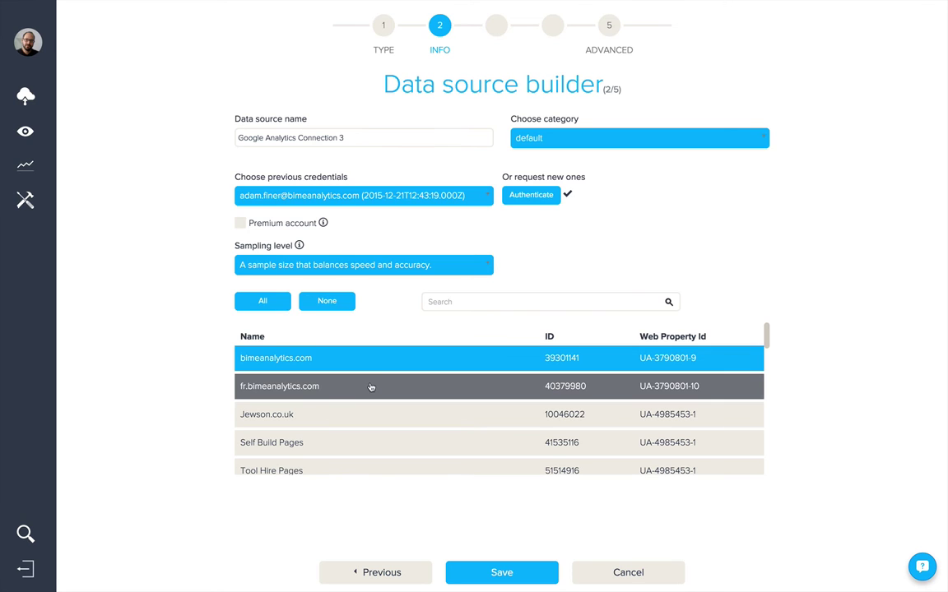
# Step: Add the fr.bimeanalytics.com profile and save the Google Analytics source
pyautogui.click(371, 387)
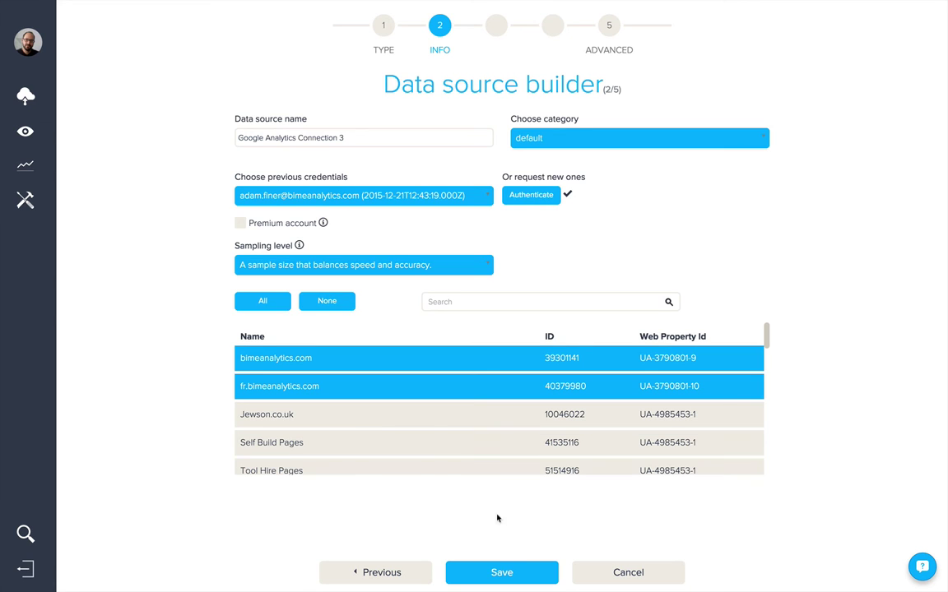
pyautogui.click(497, 569)
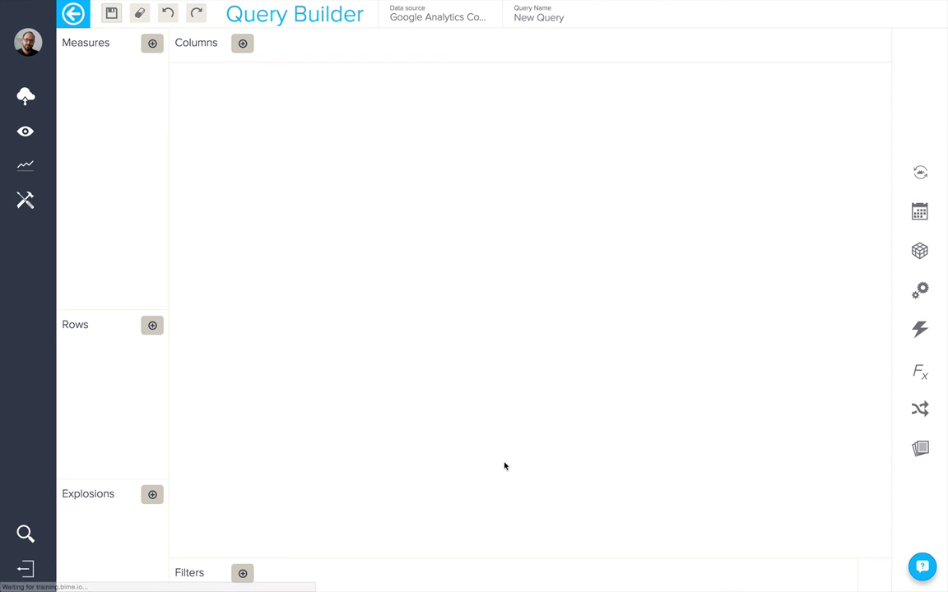
# Step: Bring up the Table Select choices for the testmysql MySQL source
pyautogui.click(152, 44)
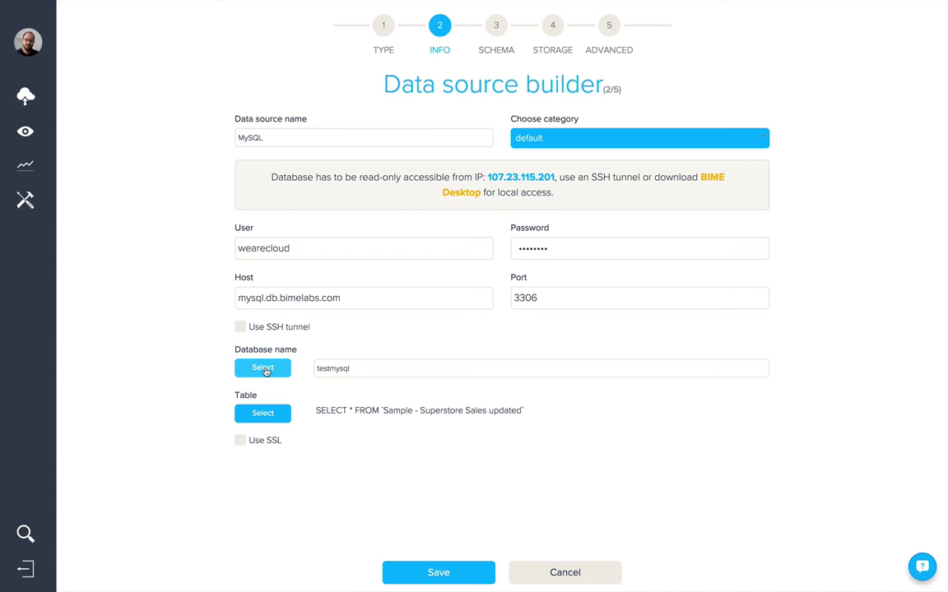
pyautogui.click(265, 413)
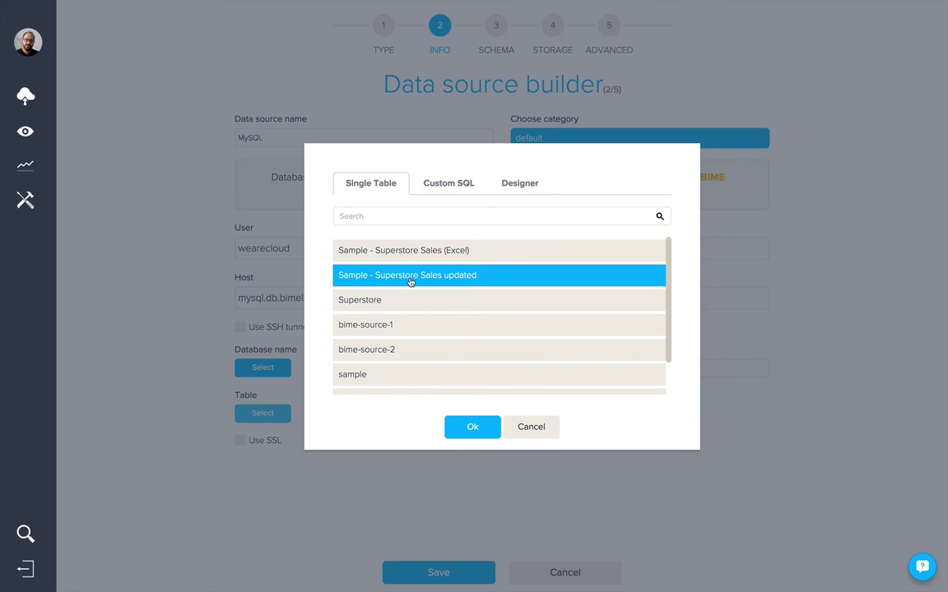
# Step: Launch the visual query designer and add tables bime-source-1 and bime-source-2
pyautogui.click(442, 182)
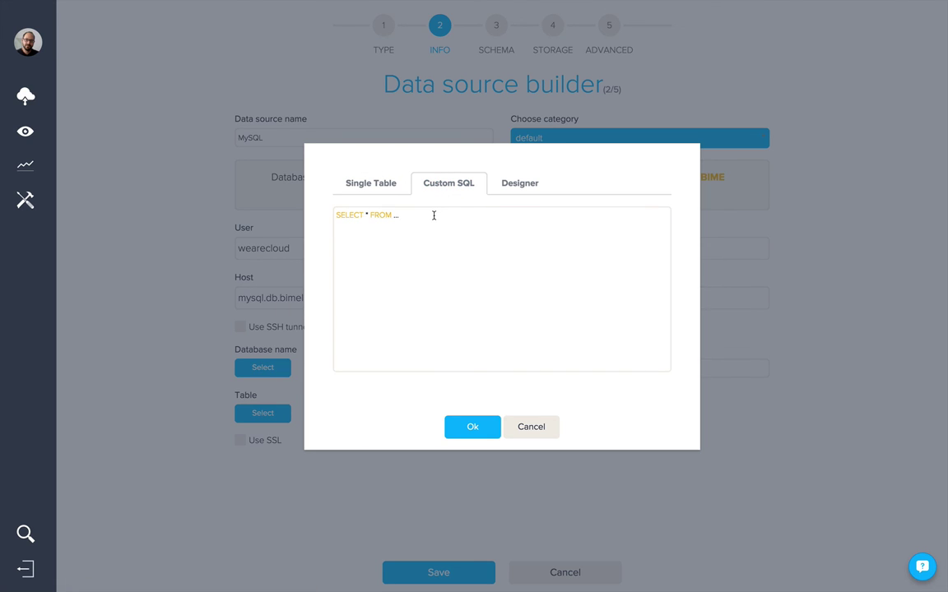
pyautogui.click(508, 188)
pyautogui.click(361, 216)
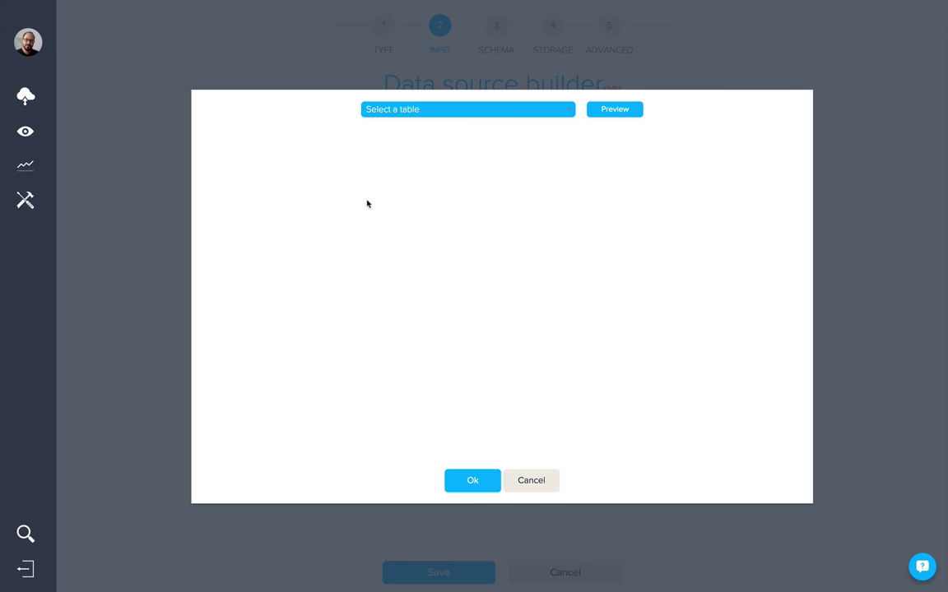
pyautogui.click(440, 111)
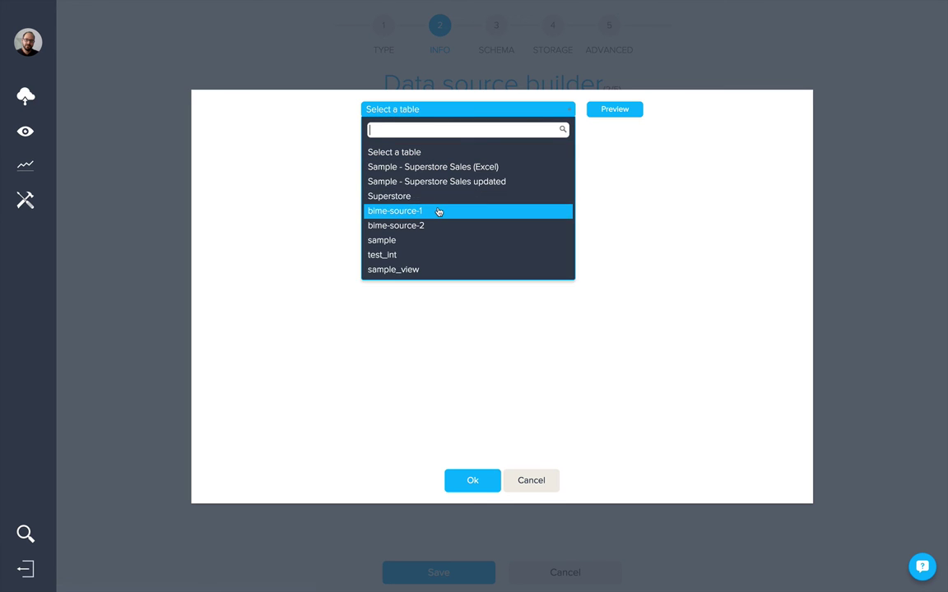
pyautogui.click(438, 212)
pyautogui.click(455, 113)
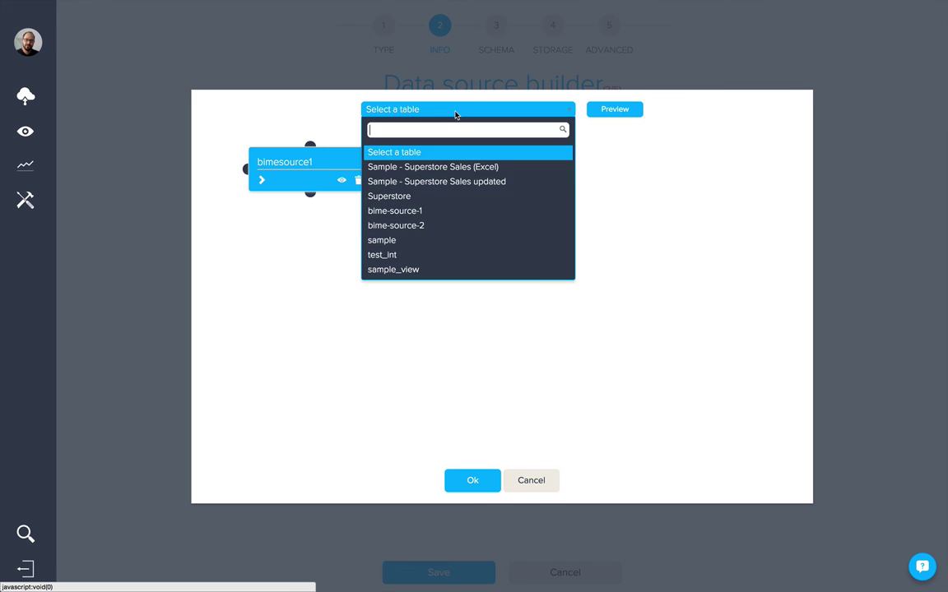
pyautogui.click(452, 224)
# Step: Join bimesource1 to bimesource2 on survey.id = survey.id and confirm the inner join
pyautogui.moveTo(343, 182); pyautogui.dragTo(498, 158)
pyautogui.moveTo(374, 168); pyautogui.dragTo(434, 170)
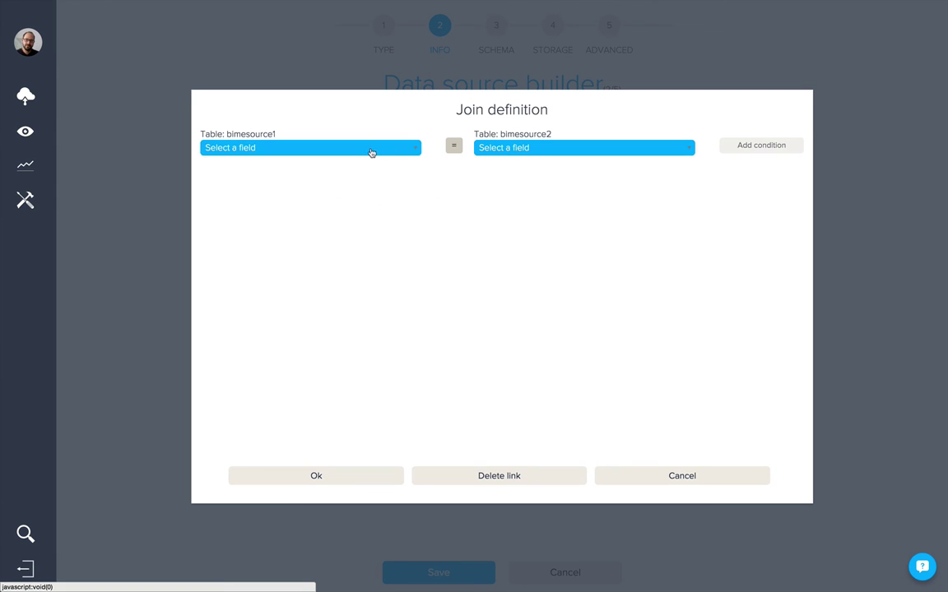
pyautogui.click(371, 152)
pyautogui.click(333, 206)
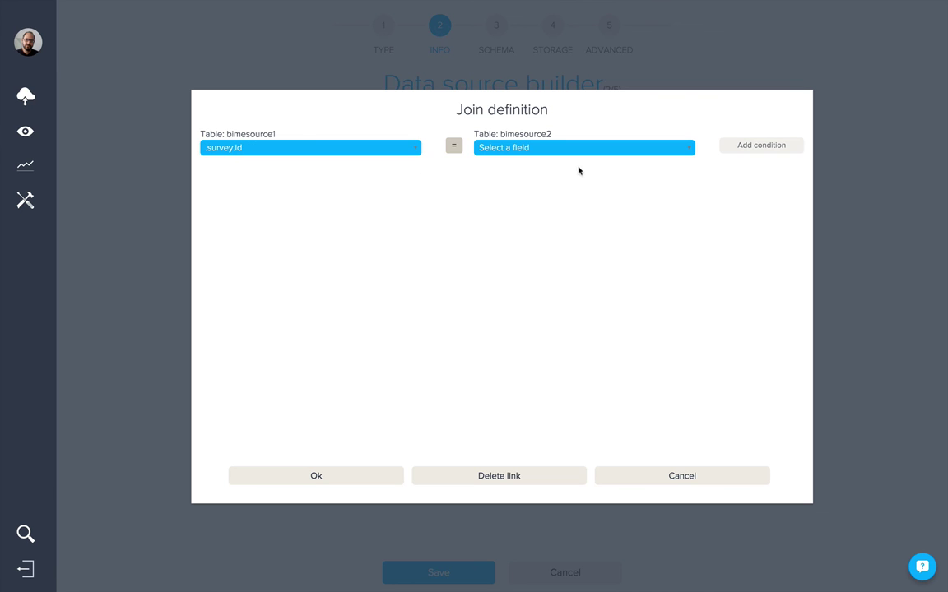
pyautogui.click(586, 153)
pyautogui.click(586, 204)
pyautogui.click(745, 149)
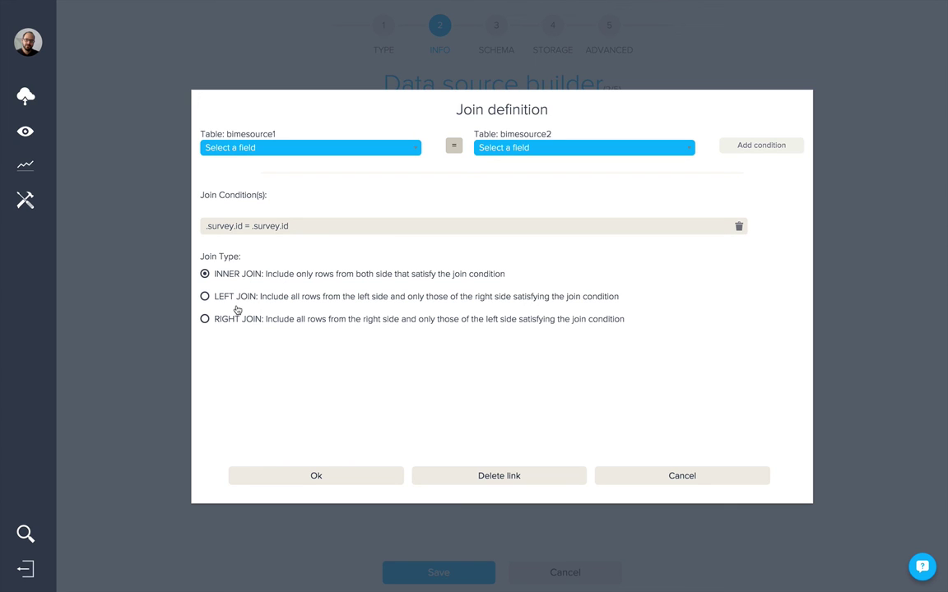
pyautogui.click(314, 476)
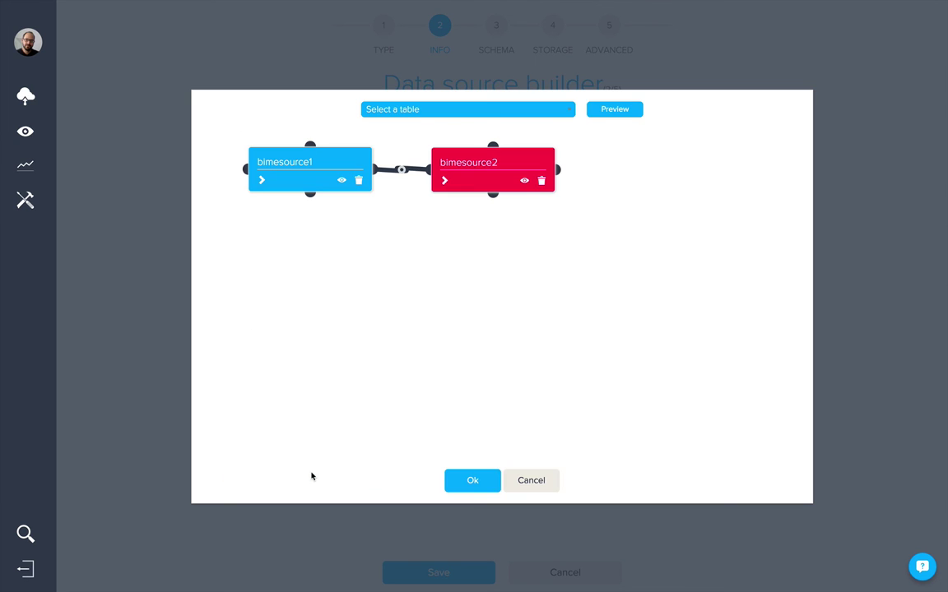
# Step: Discard the generated join SQL and keep Sample - Superstore Sales updated as the single table
pyautogui.click(474, 483)
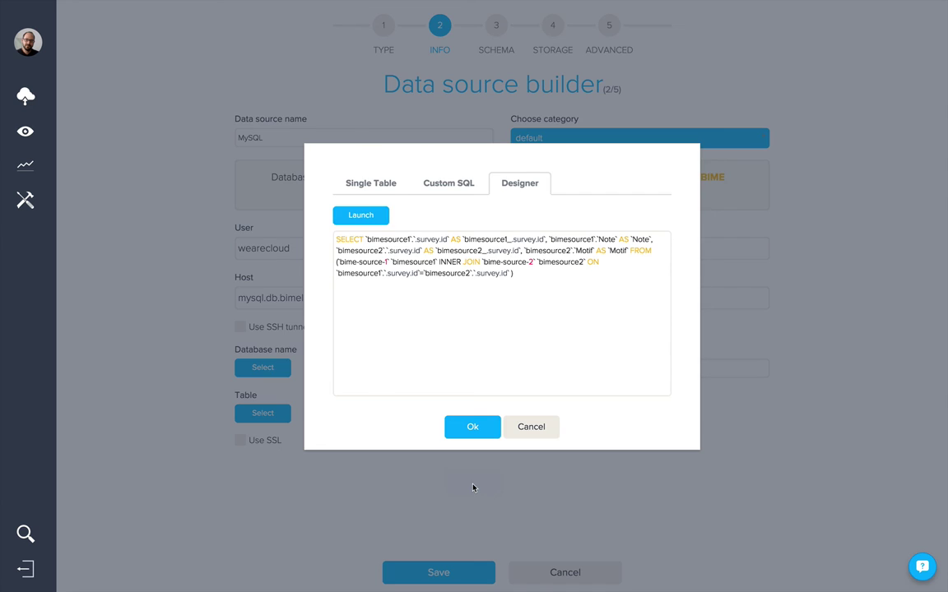
pyautogui.click(528, 279)
pyautogui.moveTo(529, 279); pyautogui.dragTo(288, 212)
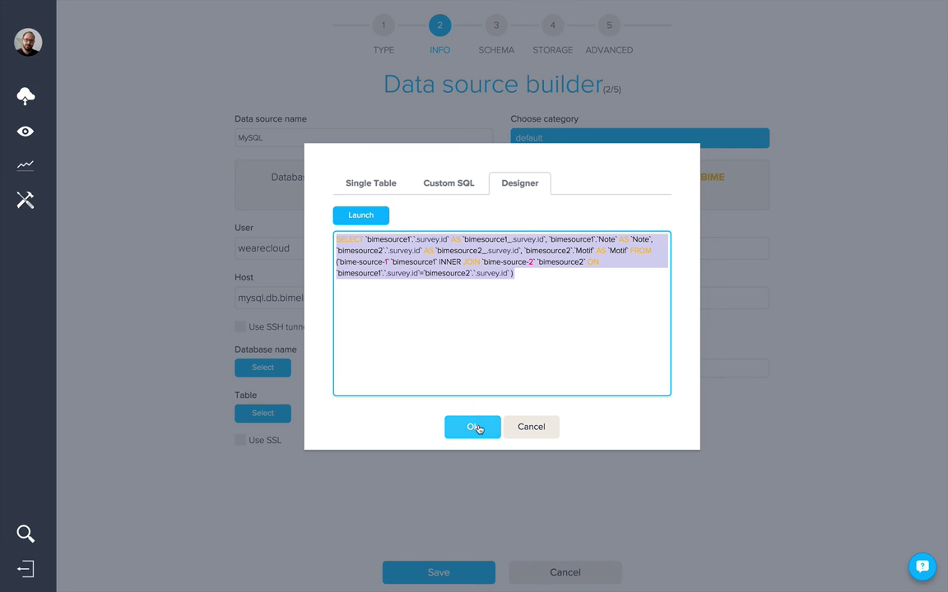
pyautogui.click(525, 427)
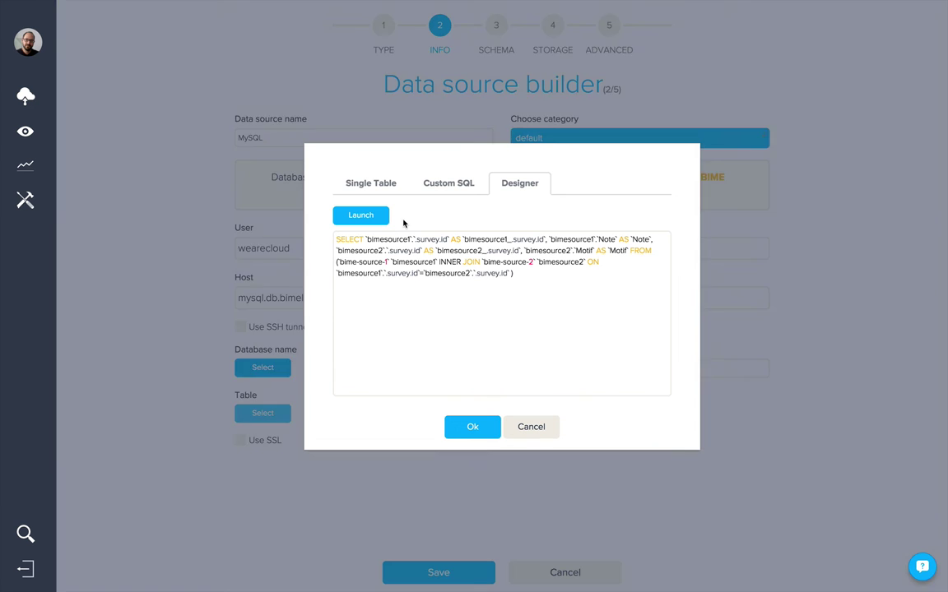
pyautogui.click(377, 184)
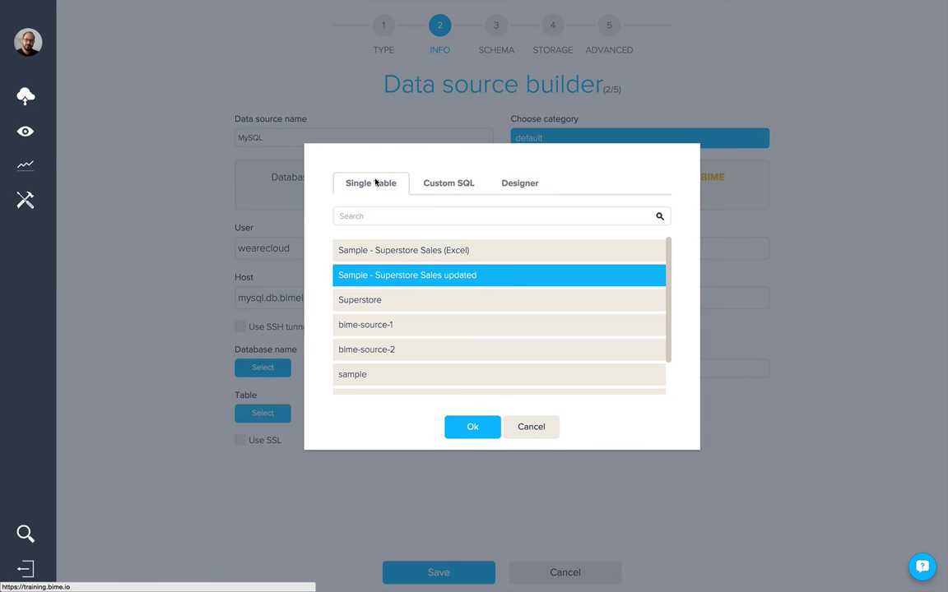
pyautogui.click(472, 427)
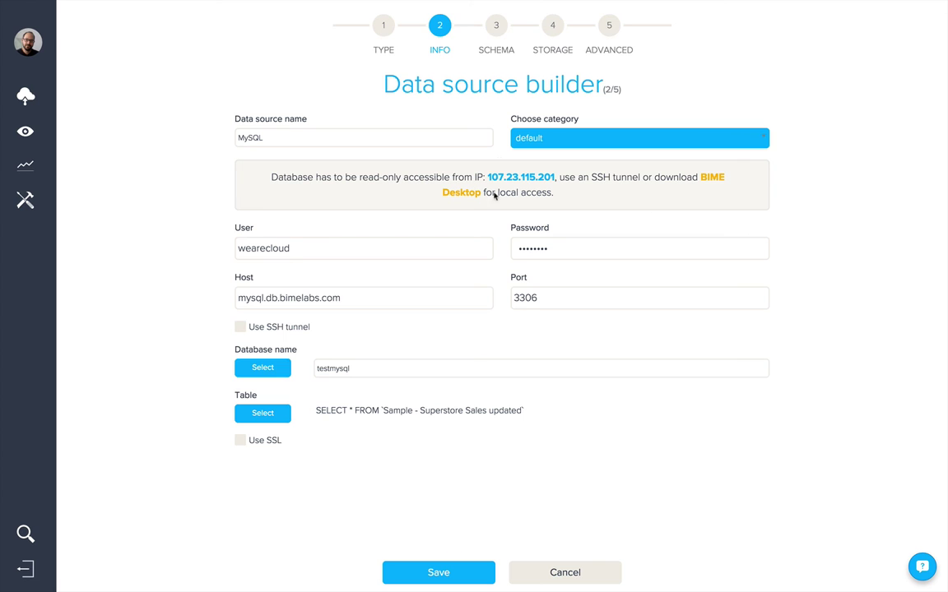
# Step: Move the MySQL data source through the Superstore field schema to Storage, with None selected
pyautogui.click(501, 34)
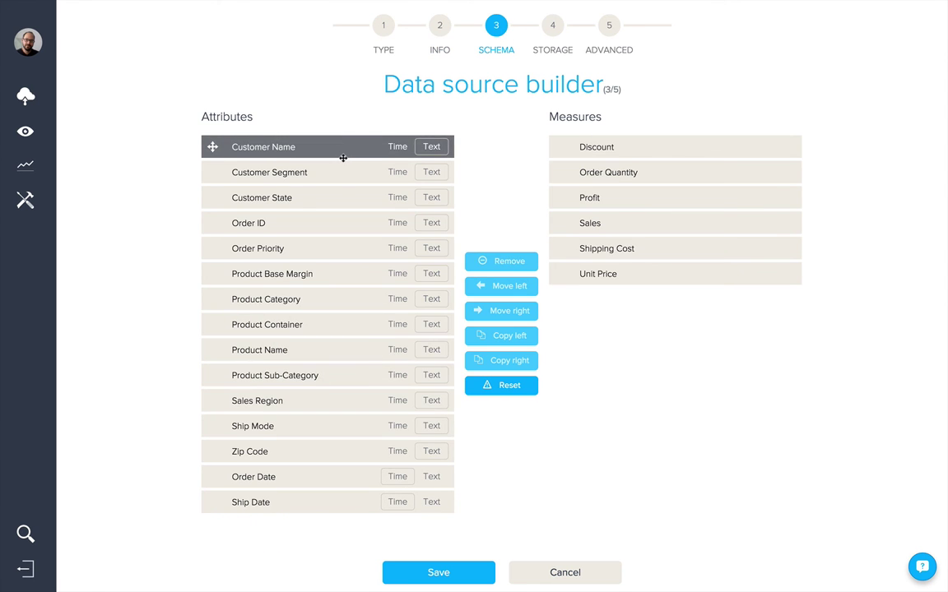
pyautogui.click(553, 32)
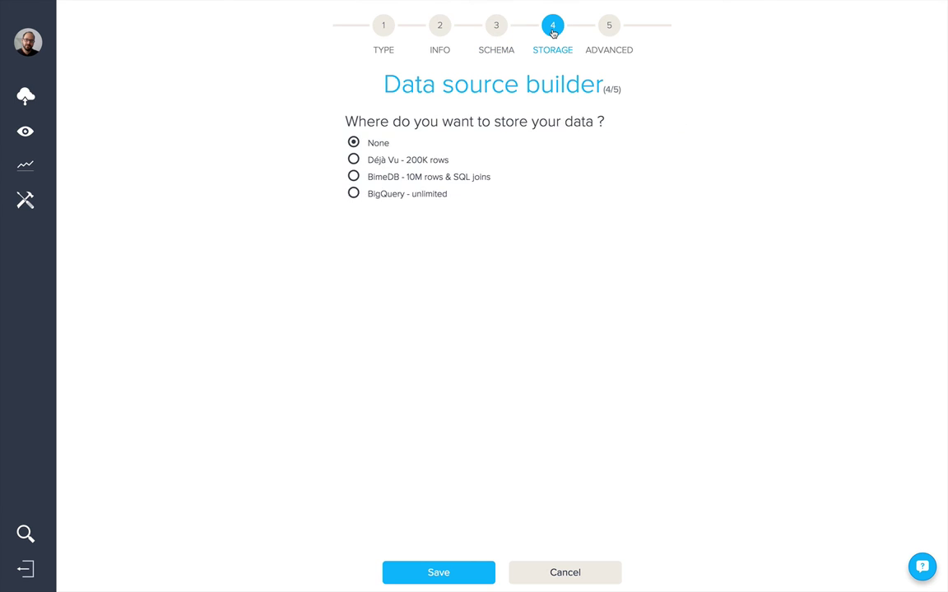